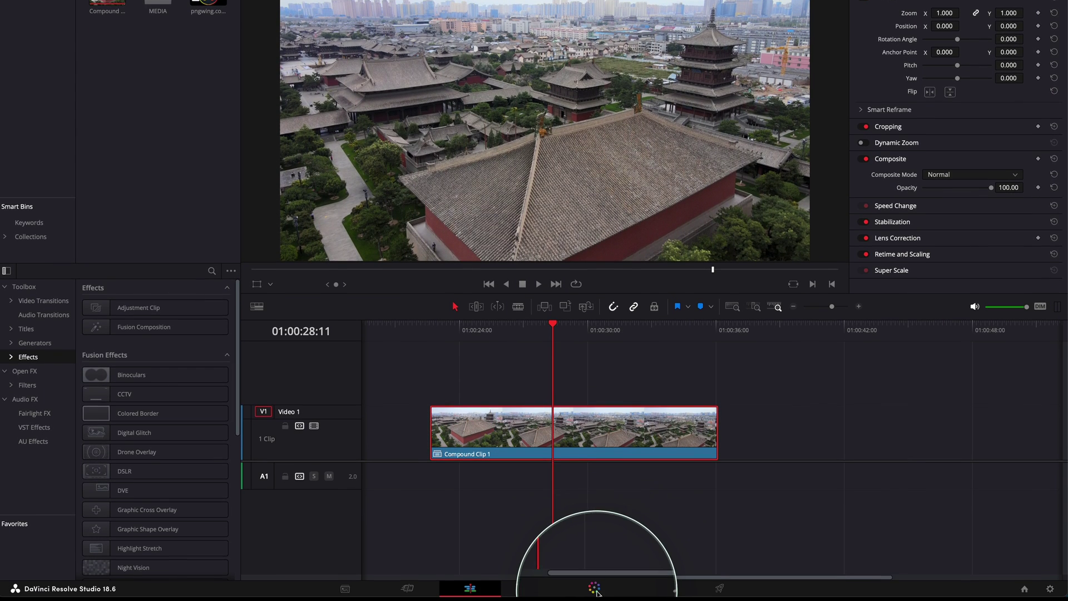
- Switch to the Color page, nudge node 01 slightly left, and close the Effects library
click(596, 590)
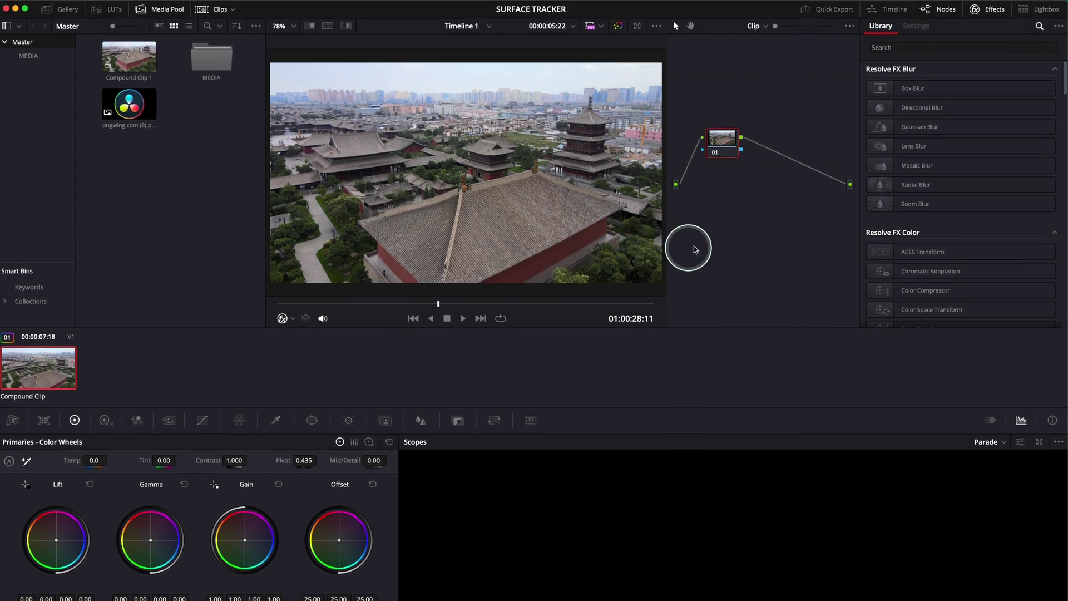
drag(722, 143, 715, 143)
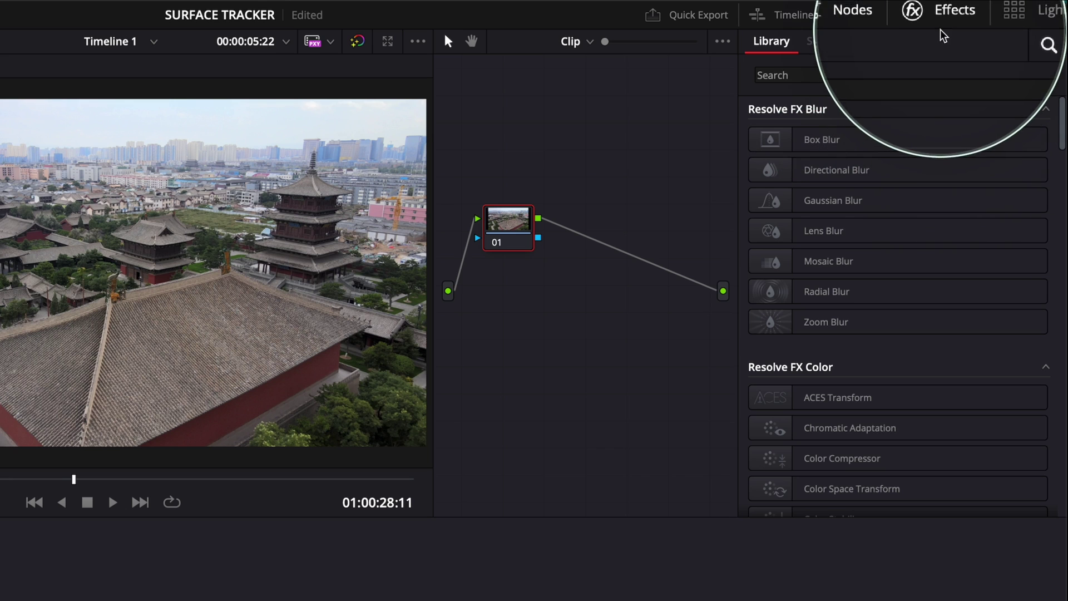
click(940, 17)
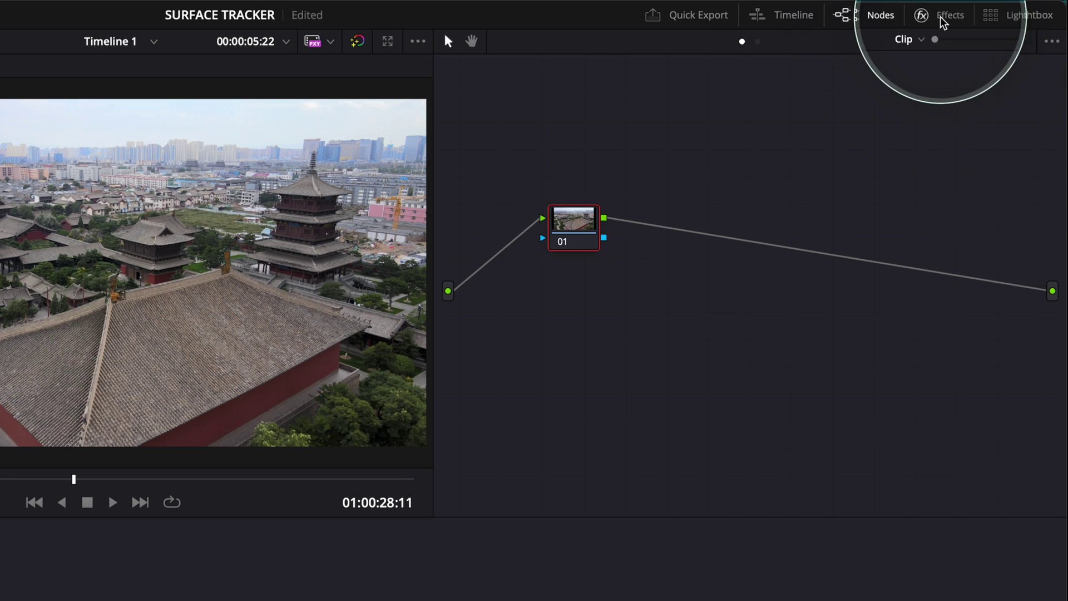
- Search the Effects library for 'sur' and drop Surface Tracker in as node 02 after node 01
click(940, 17)
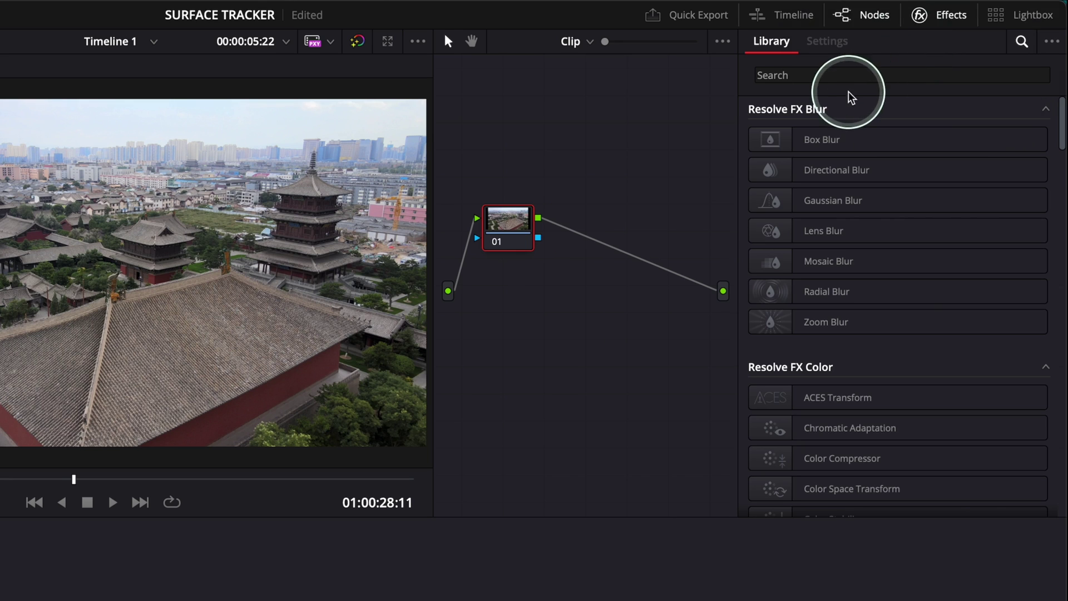
click(833, 75)
text(s)
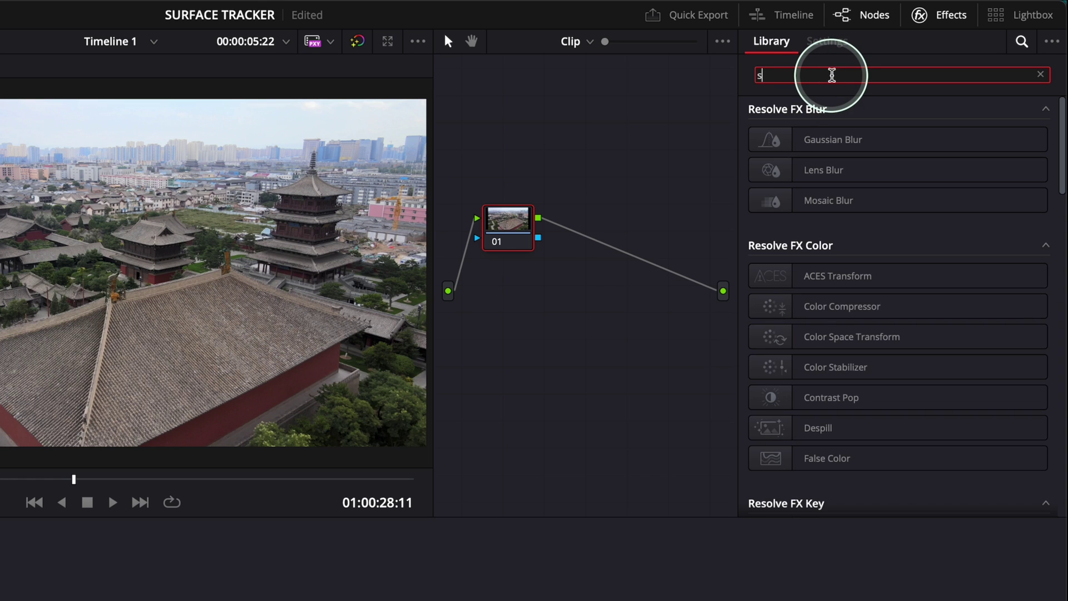
text(ur)
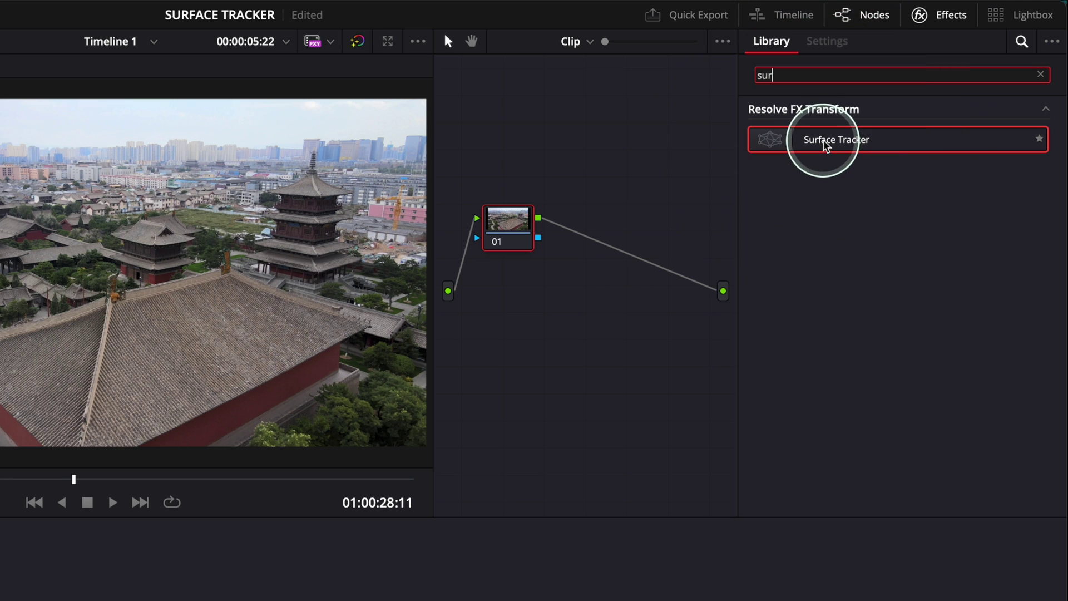
mouse_move(824, 143)
mouse_down()
mouse_move(623, 258)
mouse_move(610, 253)
mouse_move(622, 252)
mouse_up()
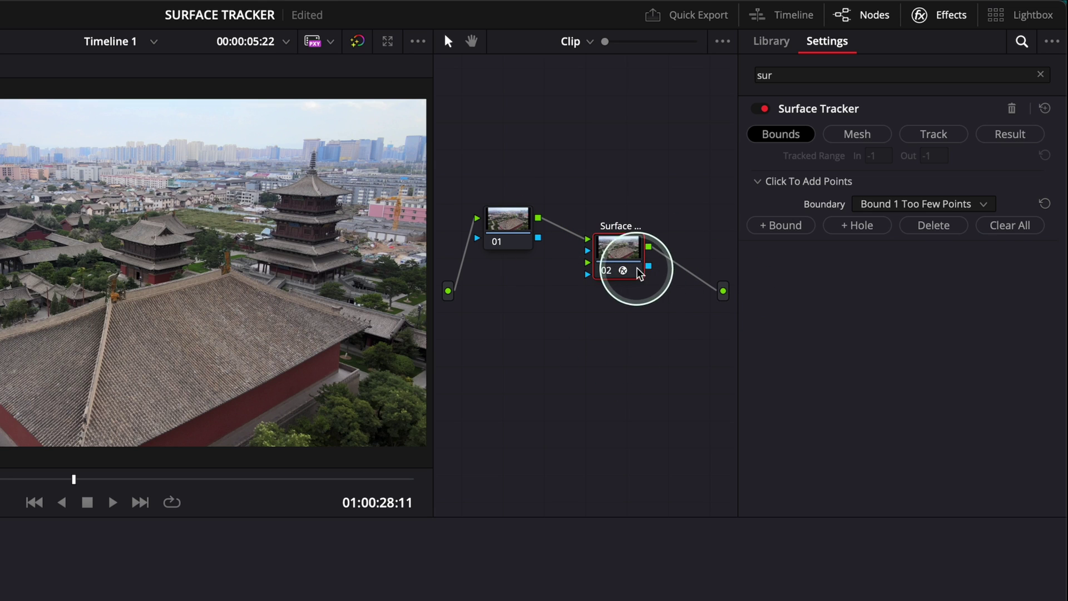
- Nudge the Surface Tracker node into place and outline the temple roof with a four-point Bound 1
drag(622, 249, 616, 248)
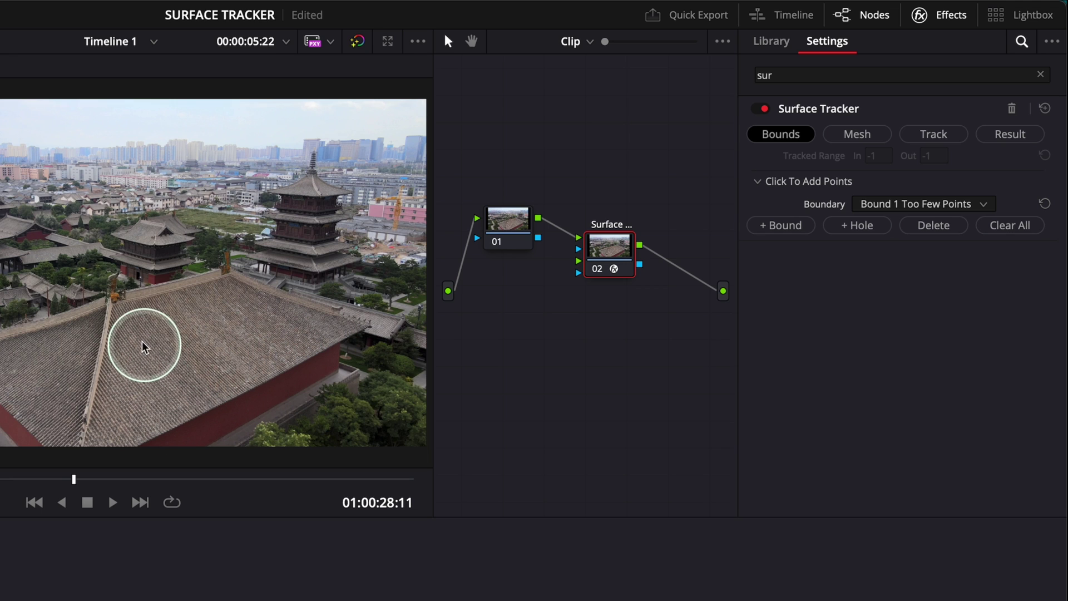
click(124, 313)
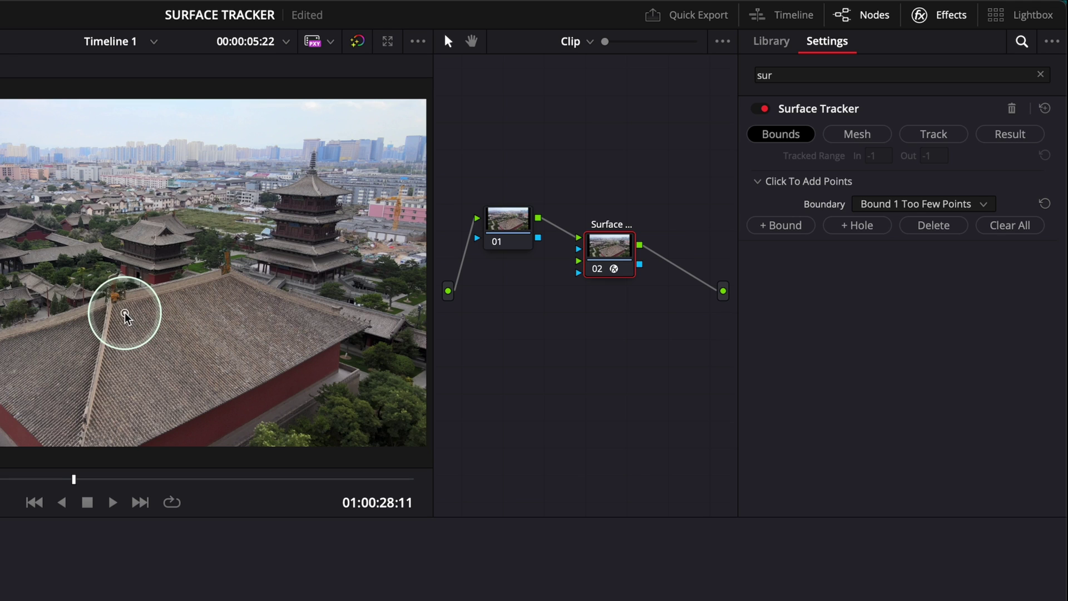
click(158, 412)
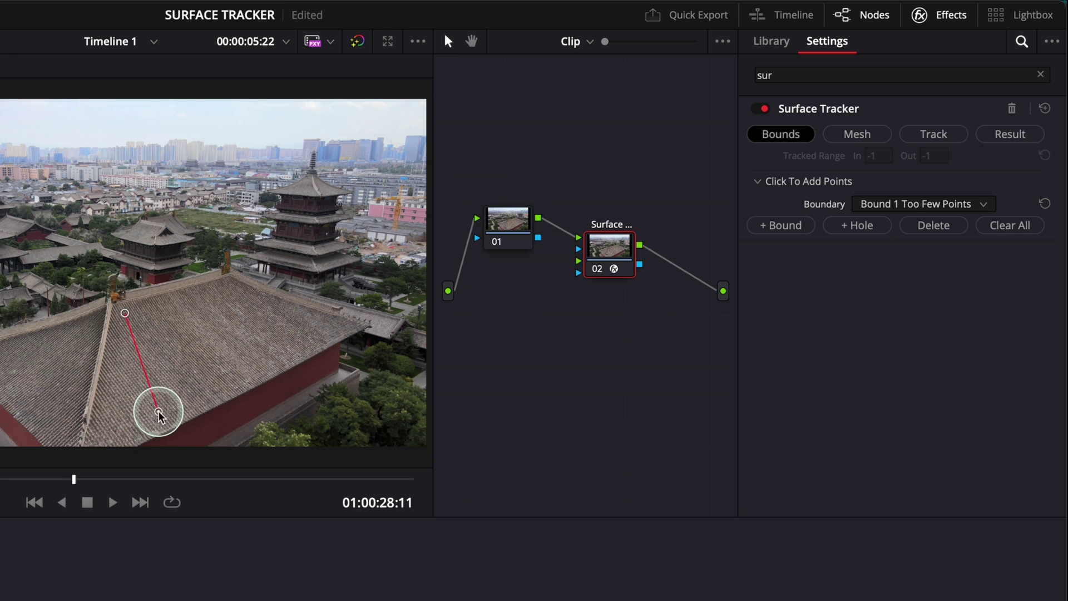
click(332, 330)
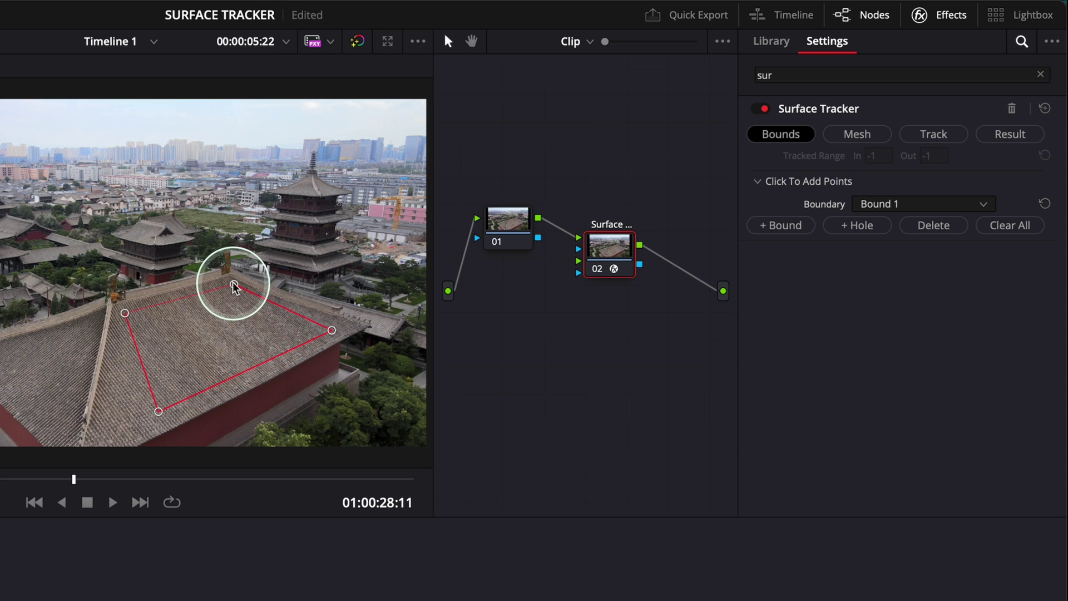
click(234, 284)
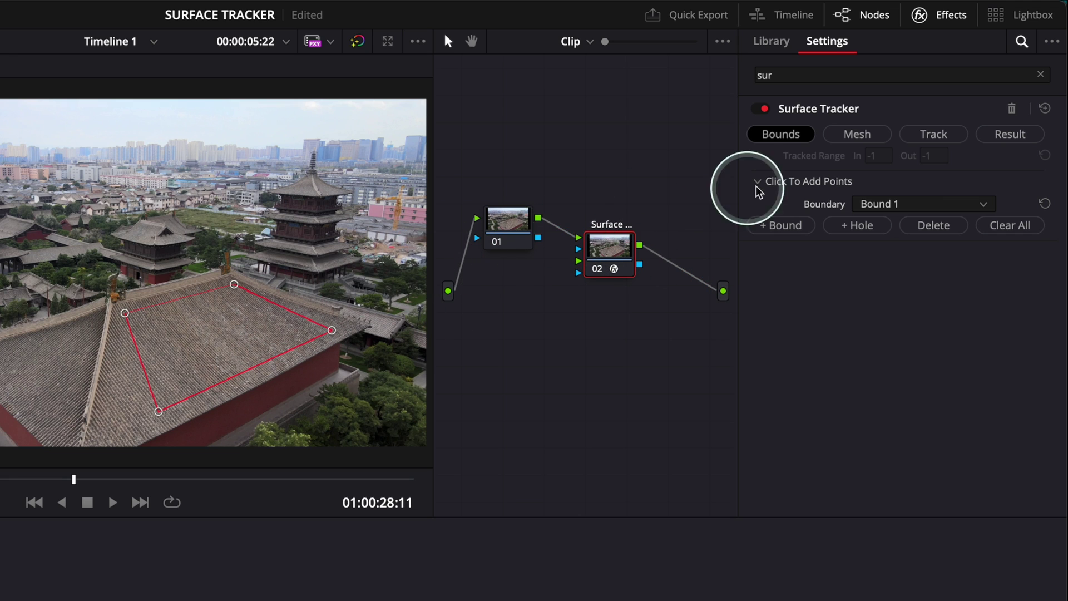
- Generate a tracking mesh inside the roof boundary and raise Point Number Limit to 76
click(868, 138)
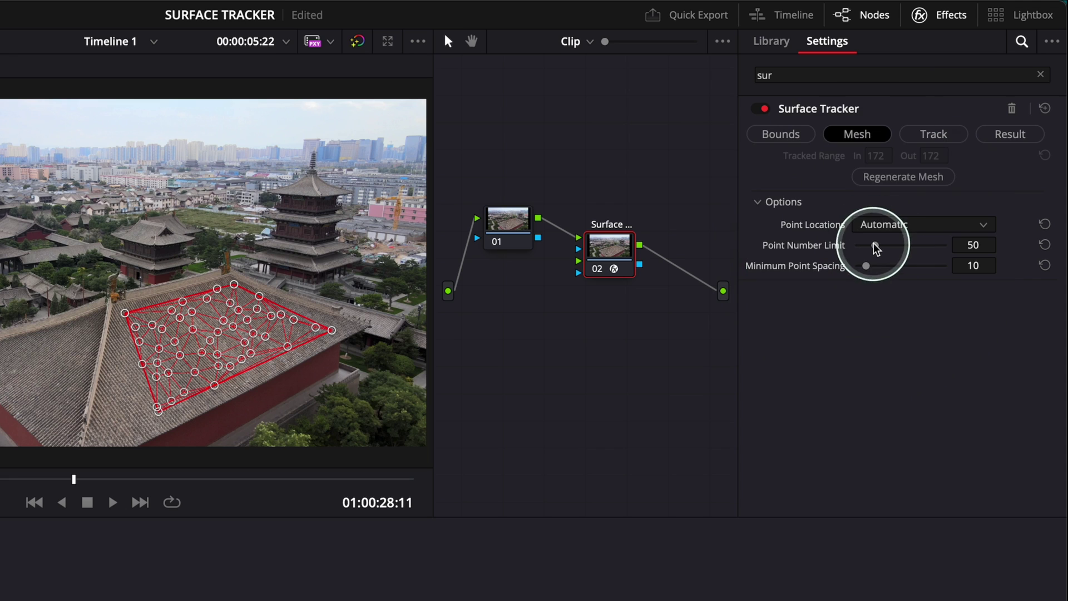
drag(875, 245, 888, 247)
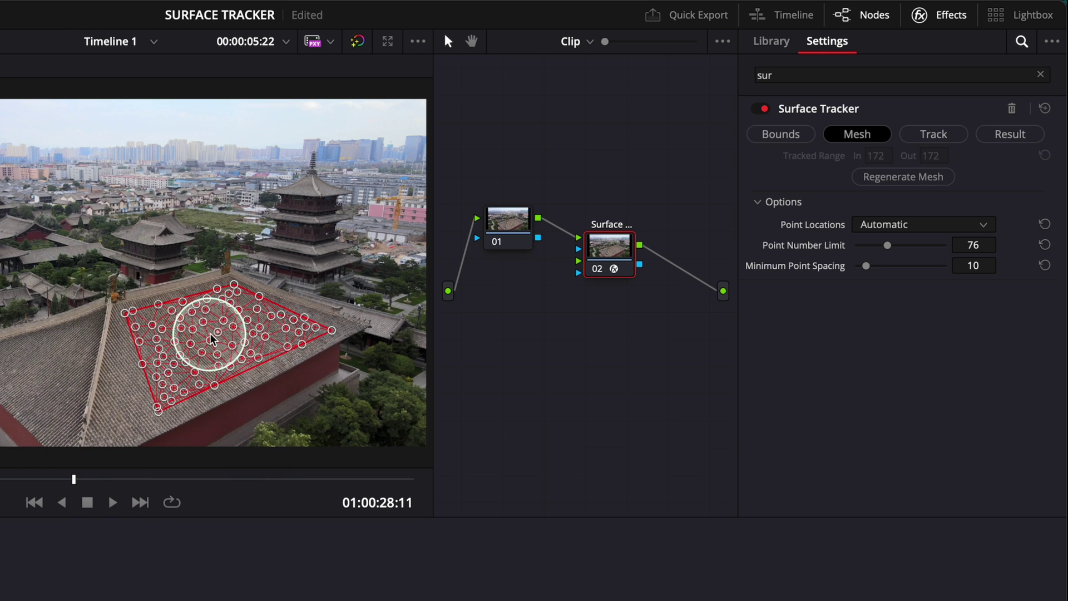
- Set tracking quality to Better and track the mesh forward then reverse across frames 0–404
click(929, 136)
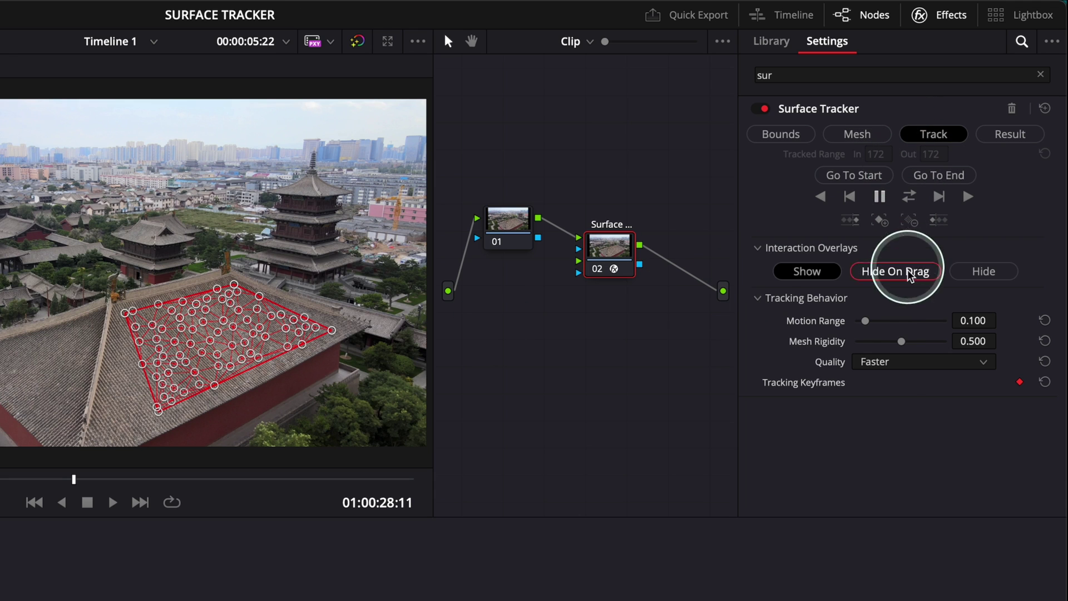
click(876, 362)
click(876, 401)
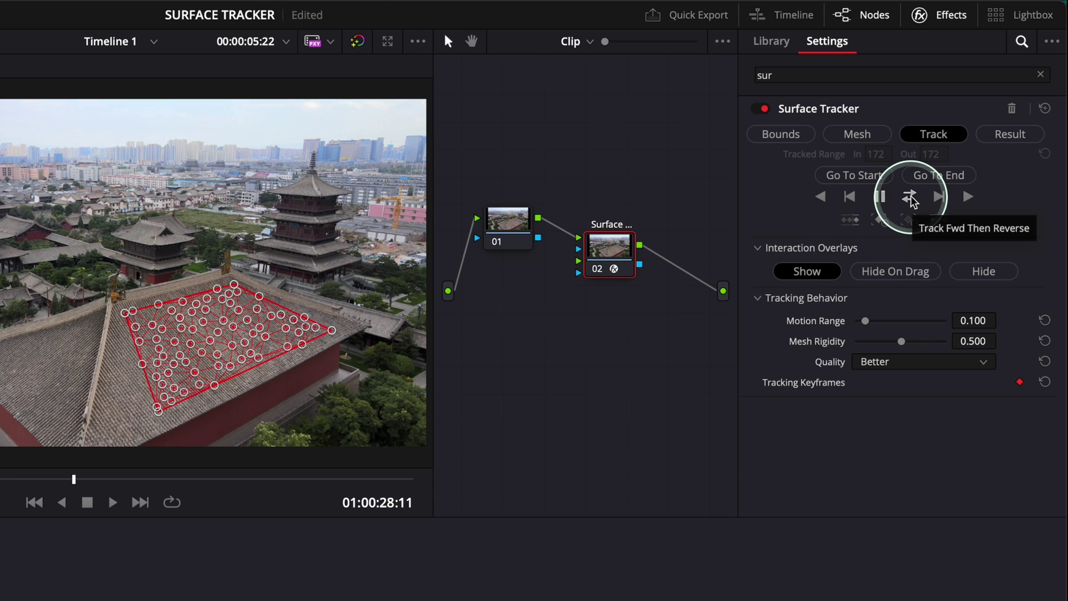
click(911, 198)
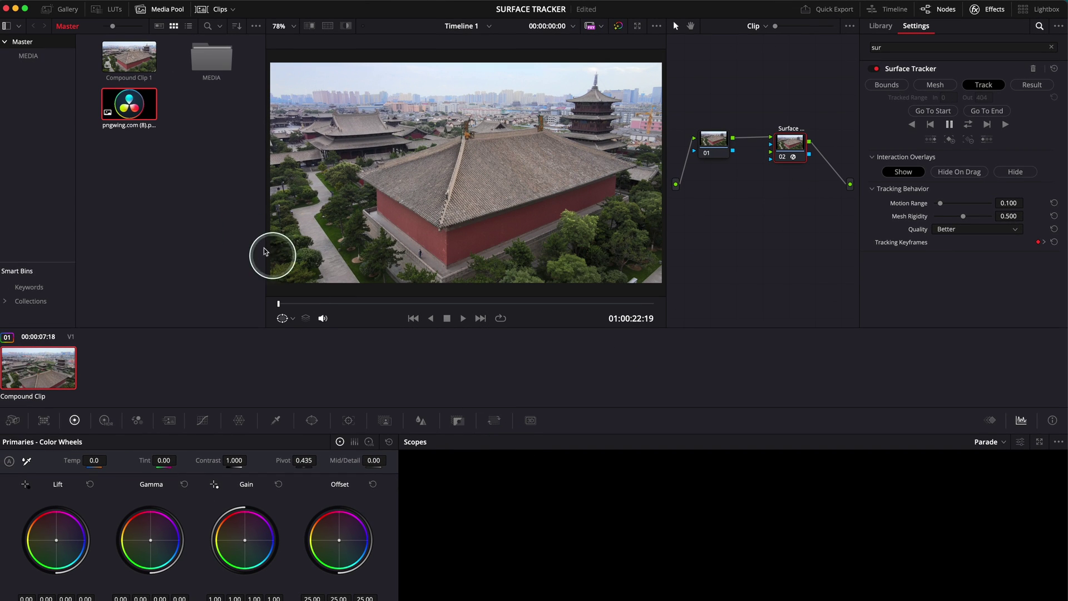
- Add the pngwing logo node, feed its image and alpha into the Surface Tracker, and select the tracker
drag(131, 105, 724, 224)
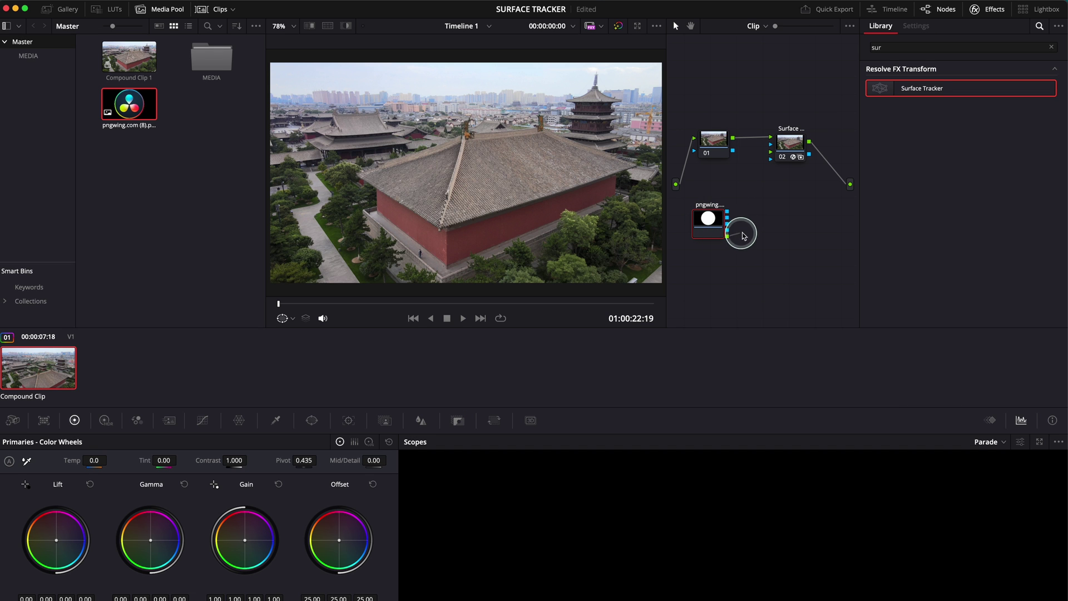
drag(743, 235, 770, 155)
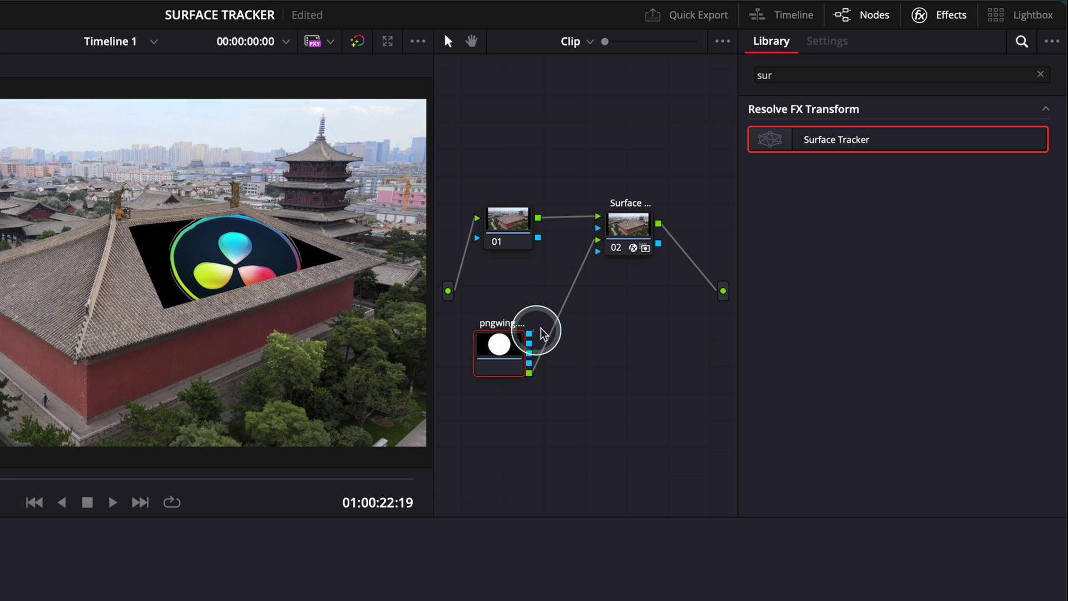
drag(595, 255, 596, 255)
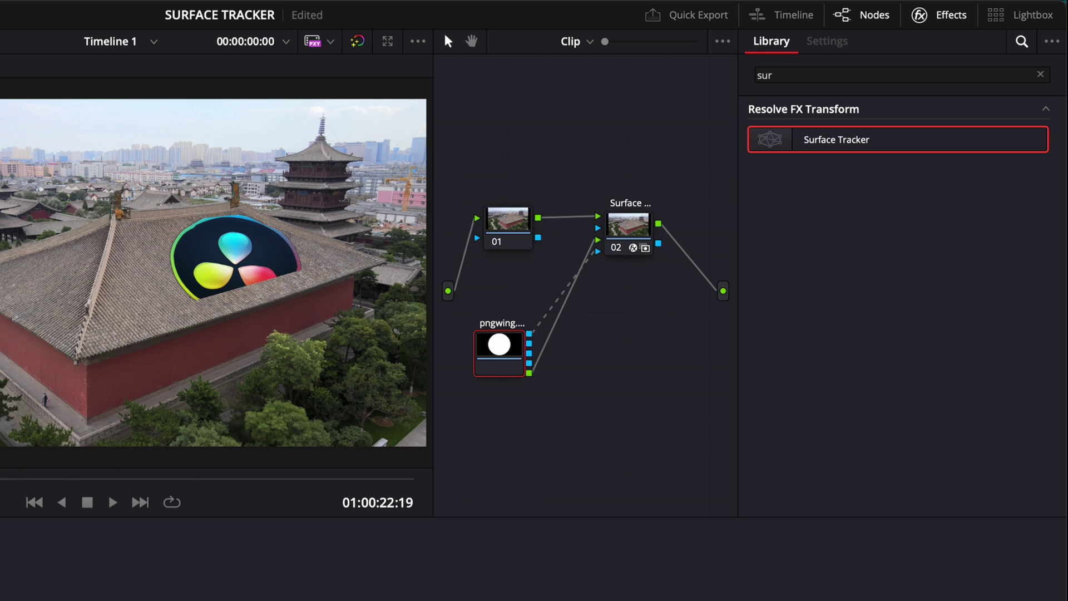
click(635, 228)
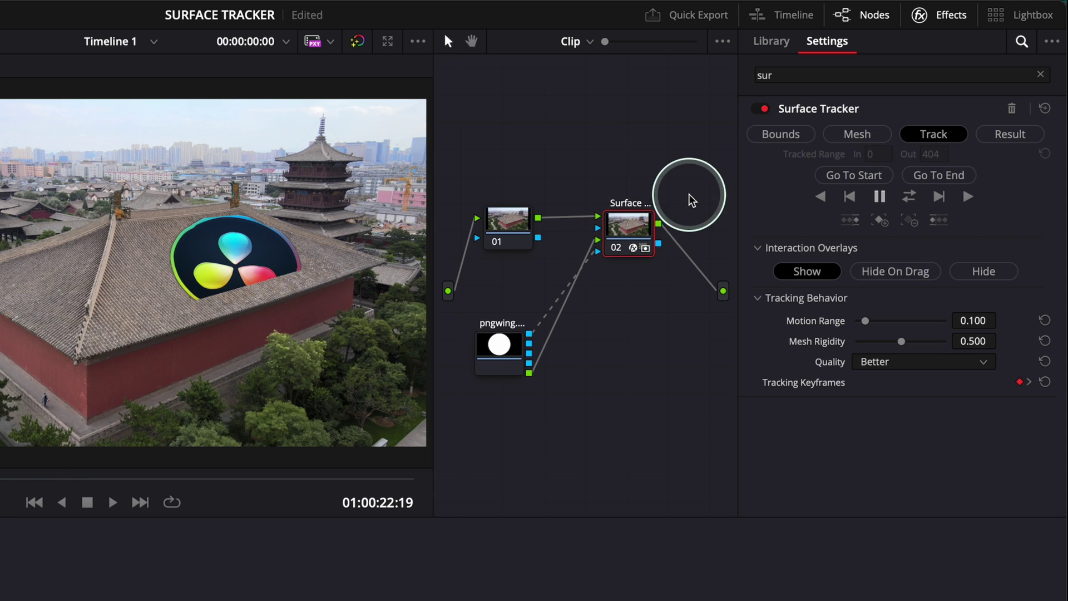
drag(627, 221, 626, 225)
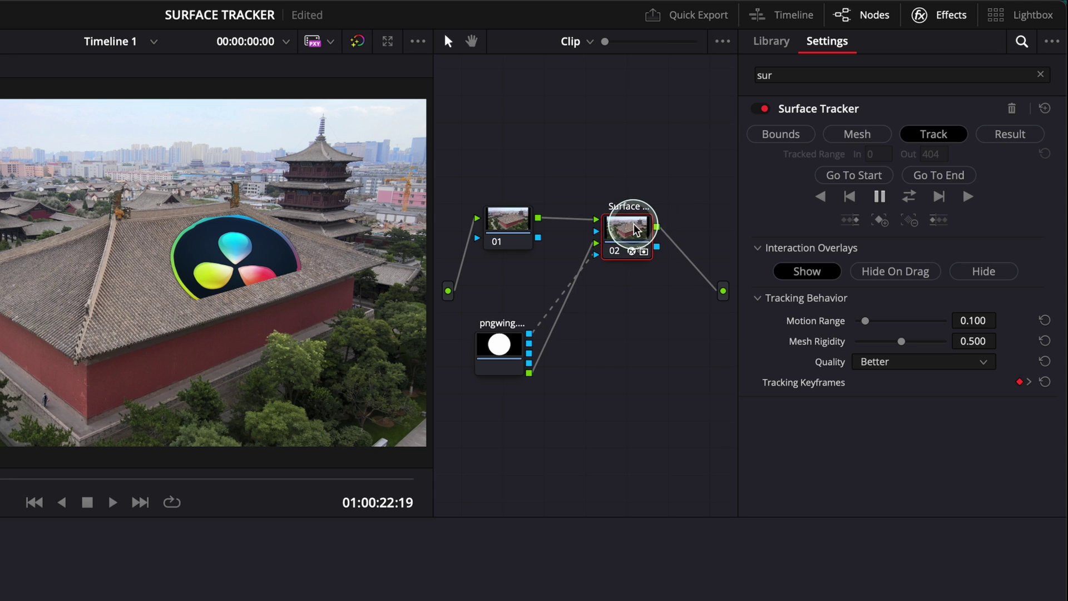
- In the tracker's Result settings, jump to reference frame 172
click(1011, 135)
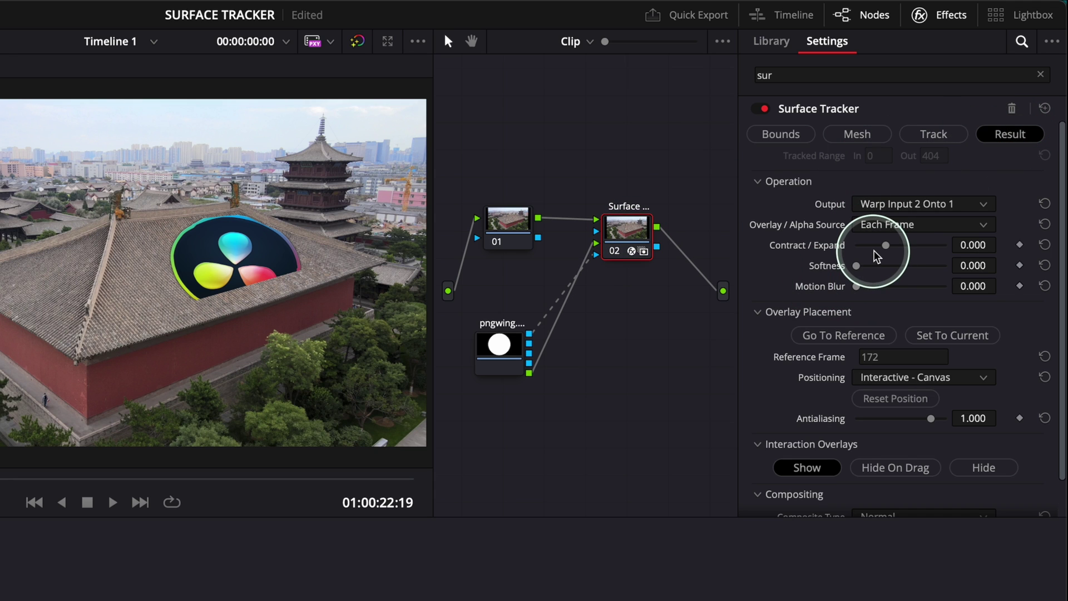
scroll(878, 258, down, 1)
scroll(874, 256, down, 1)
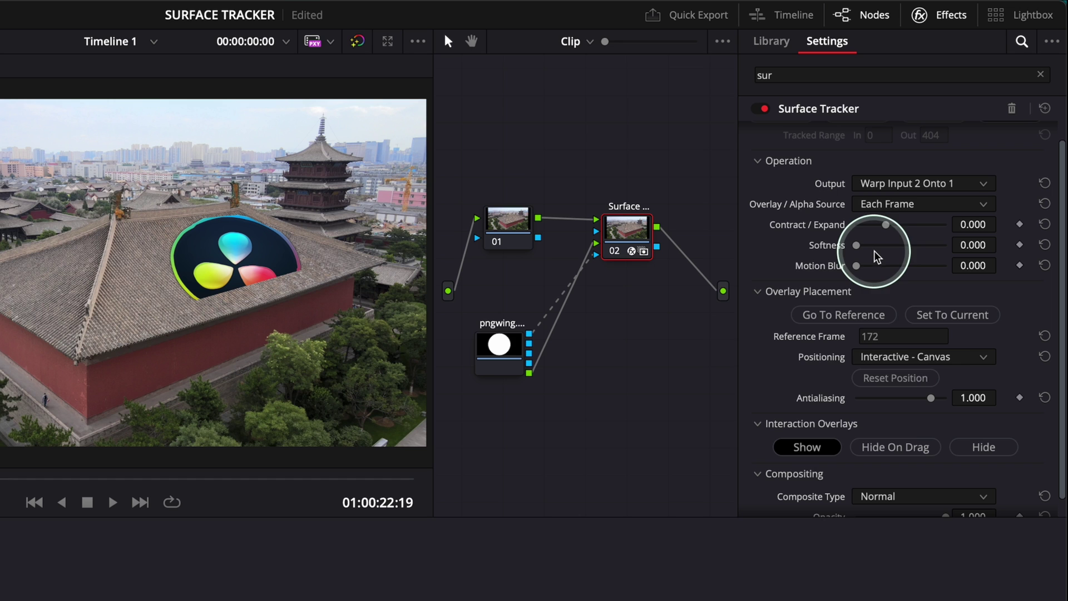
click(843, 315)
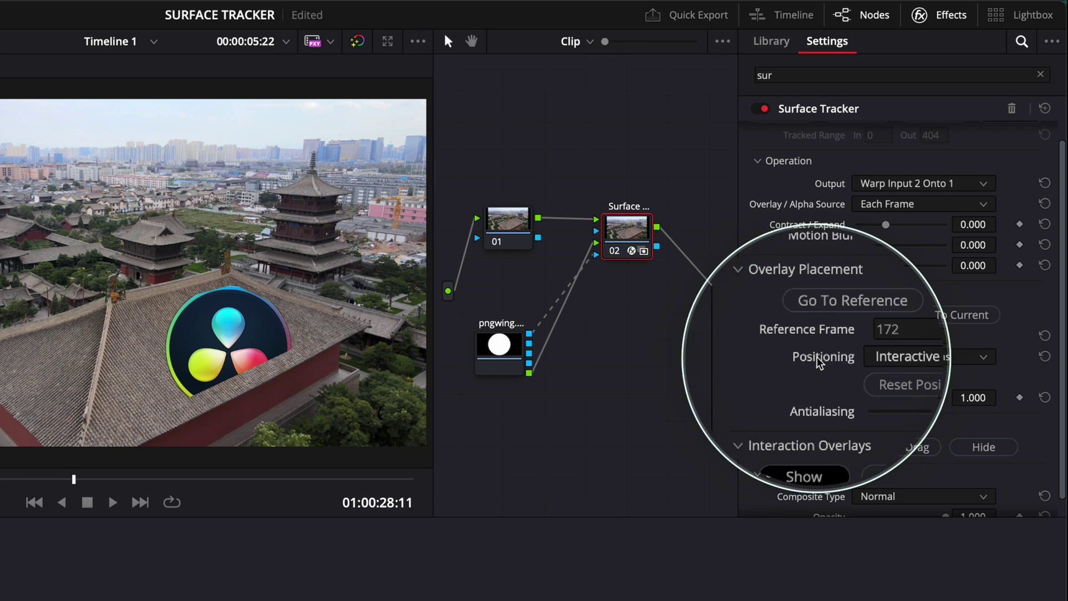
- Set overlay Positioning to Sliders, showing X 0.179, Y -0.216 and Zoom 0.366
click(944, 361)
click(901, 378)
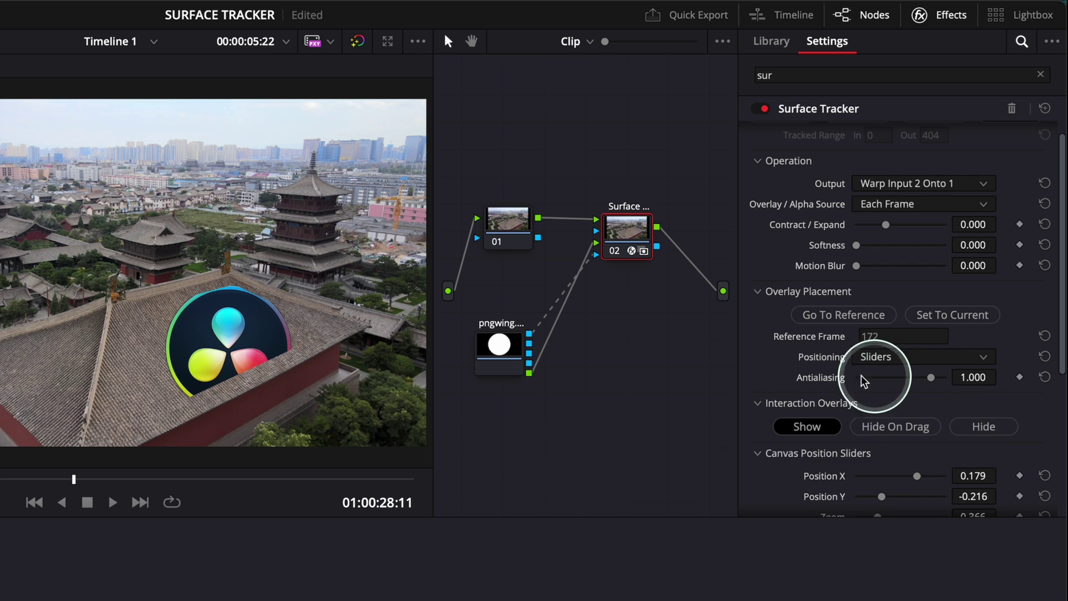
scroll(864, 382, down, 1)
scroll(831, 358, down, 3)
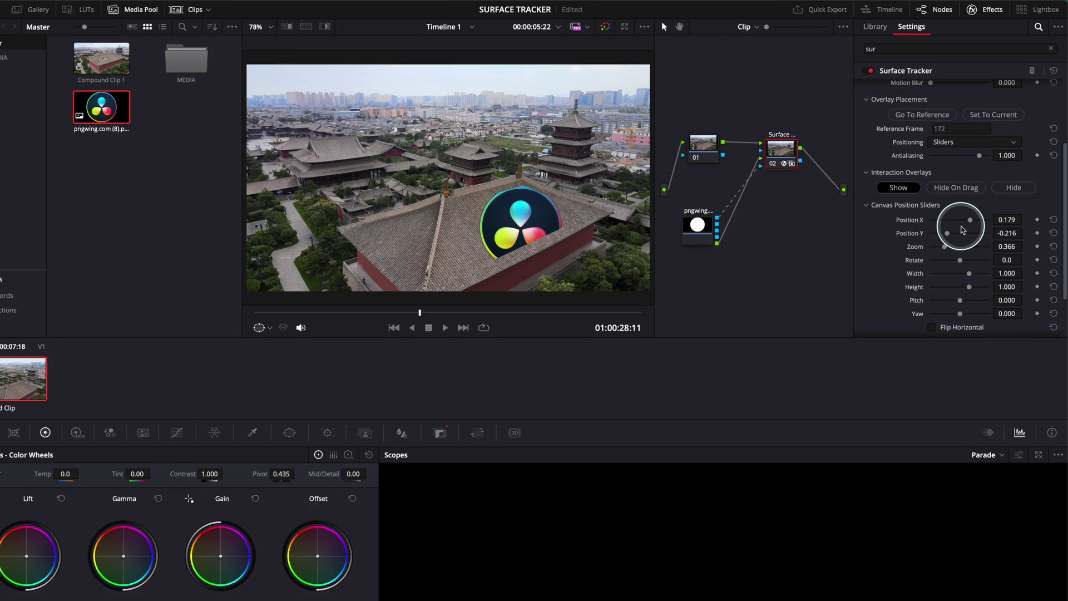
- Show the Open FX overlay and set the logo to Zoom 0.229, Position X 0.142, Y -0.179
click(292, 319)
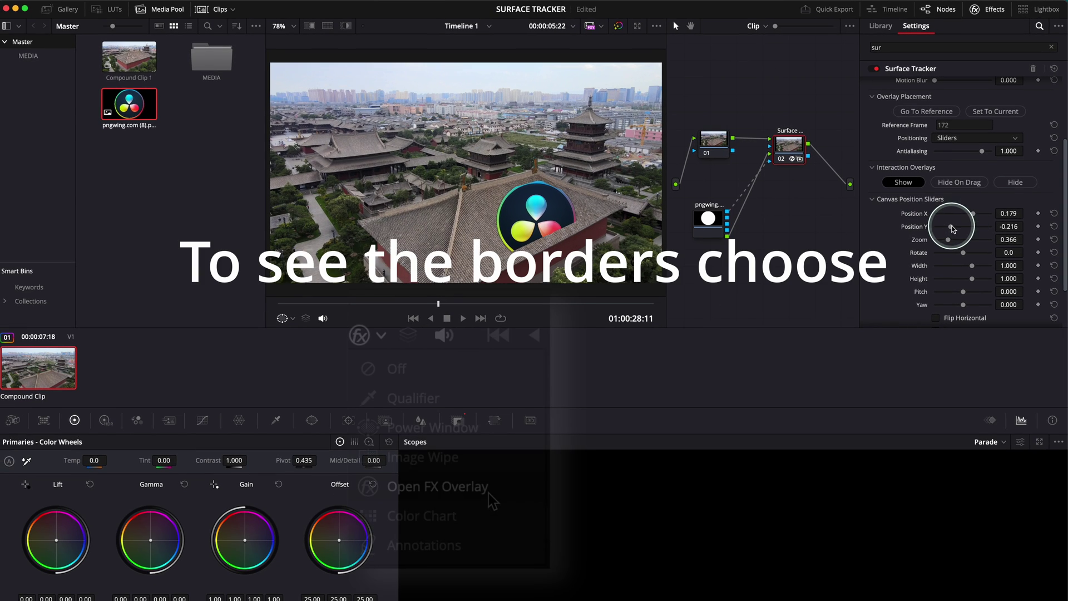
drag(951, 243, 953, 243)
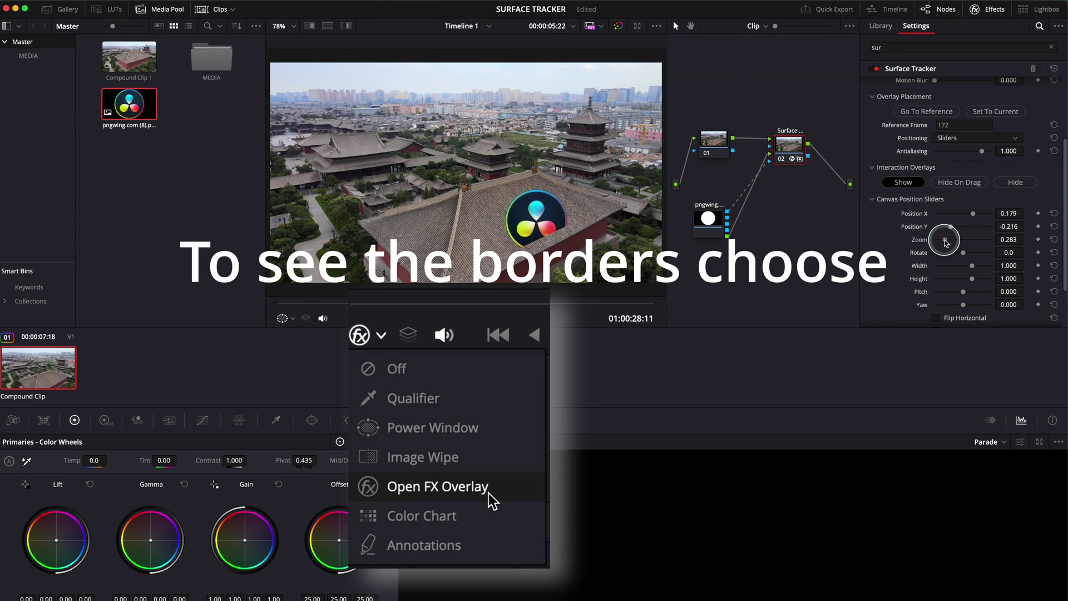
drag(946, 243, 944, 245)
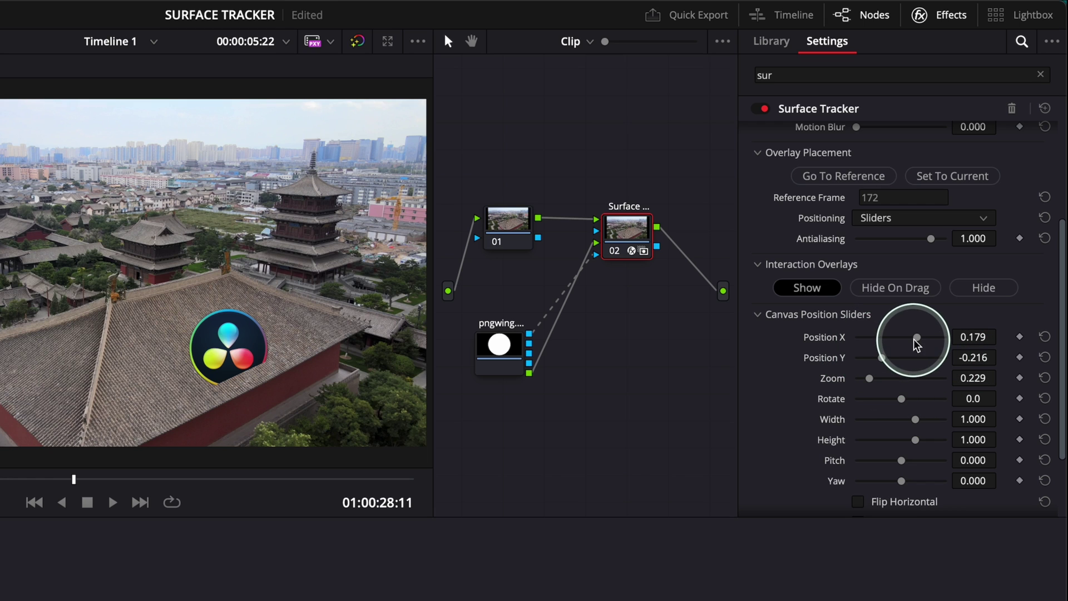
drag(914, 339, 887, 363)
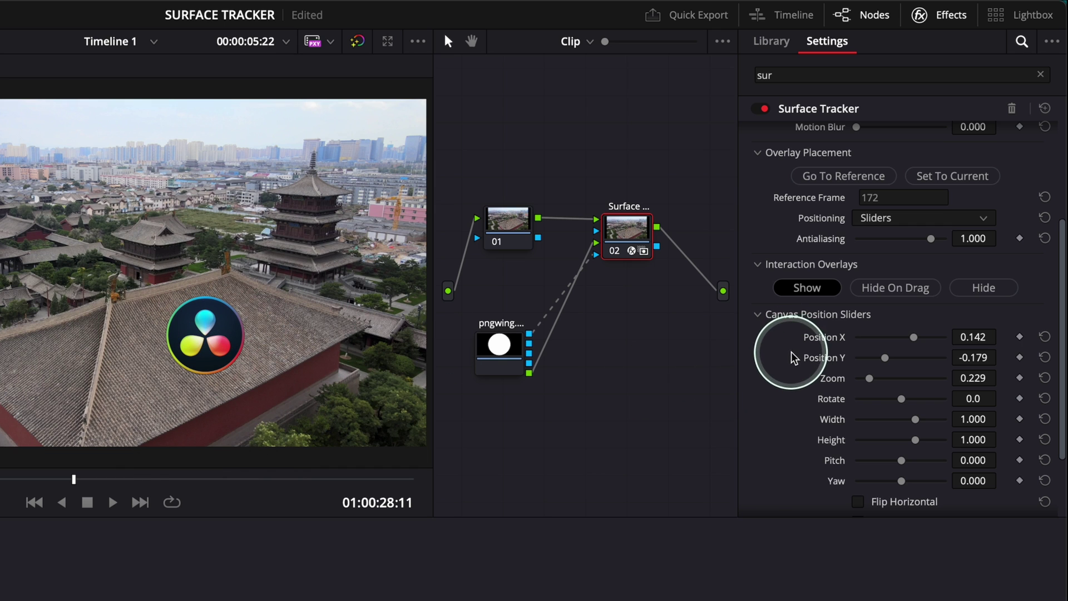
scroll(795, 383, down, 3)
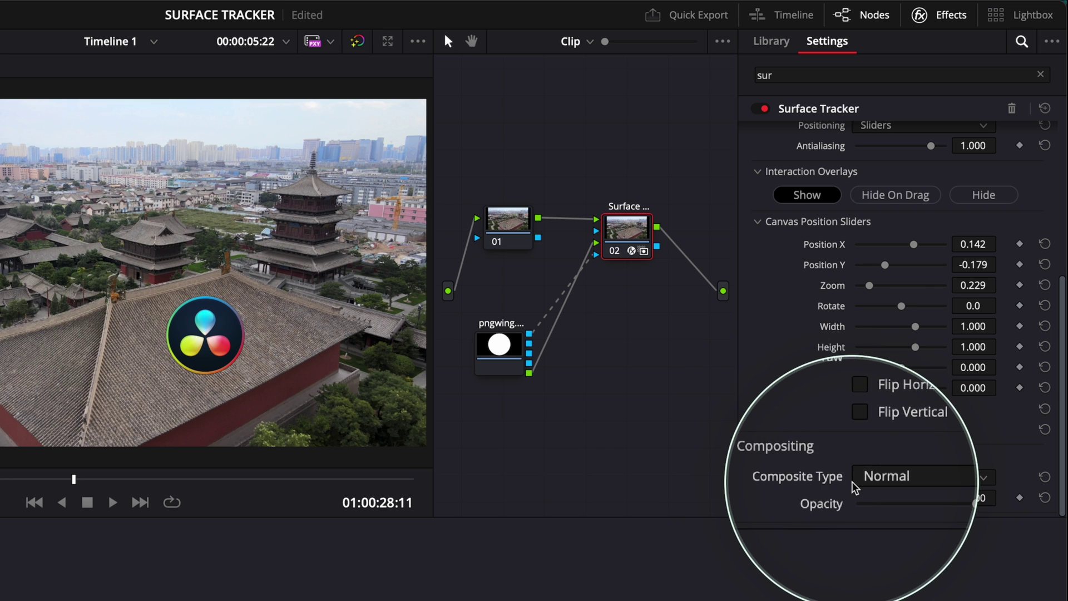
- Change the logo's Composite Type to Overlay
click(878, 483)
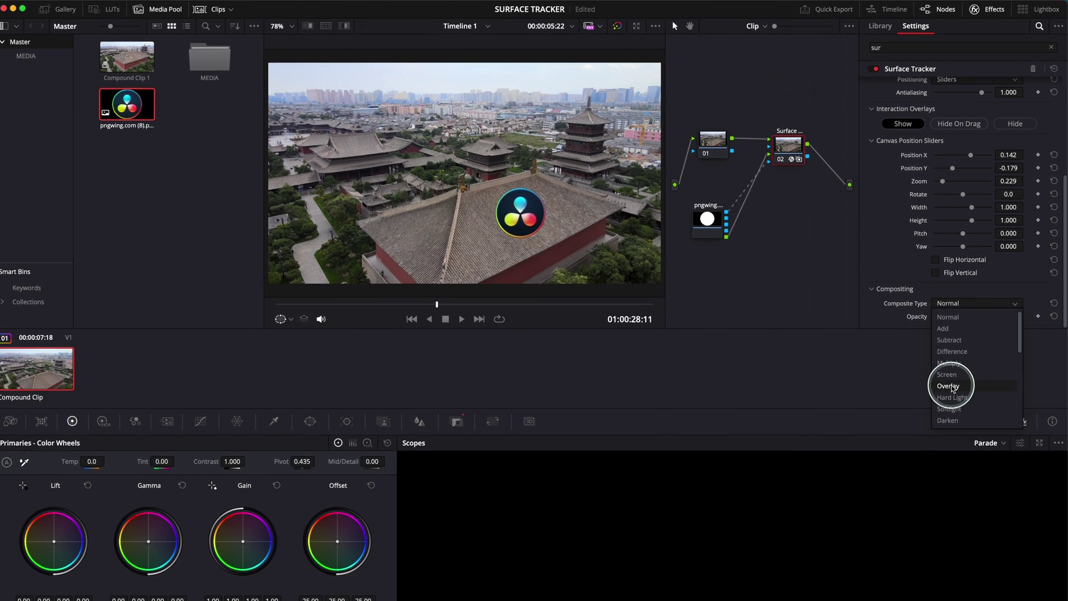
click(952, 387)
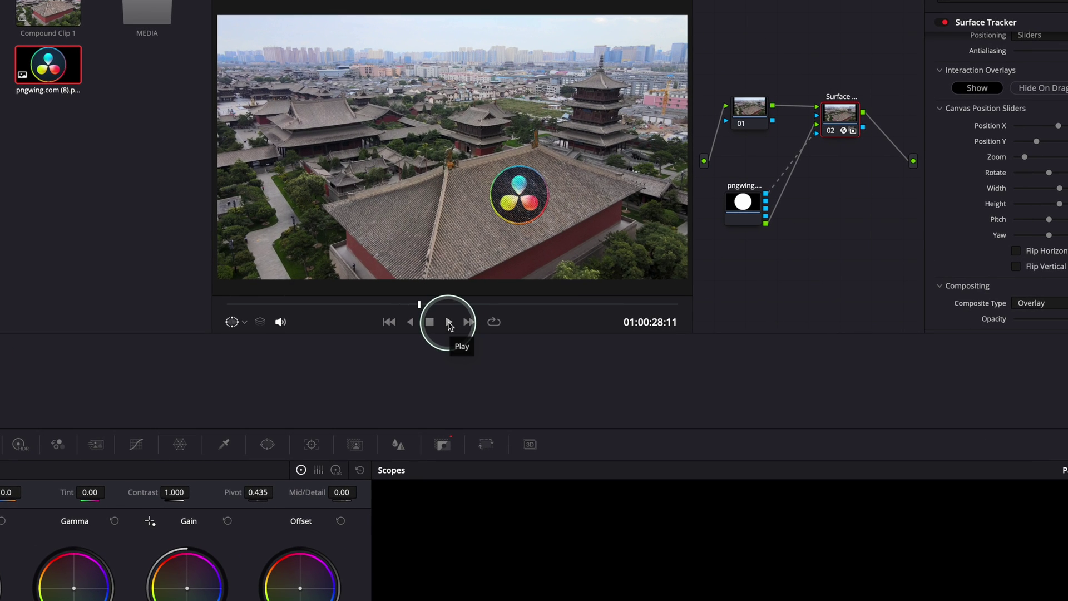
- Preview the track in playback, return to 01:00:29:23, and lower the logo's Opacity to 0.780
click(450, 323)
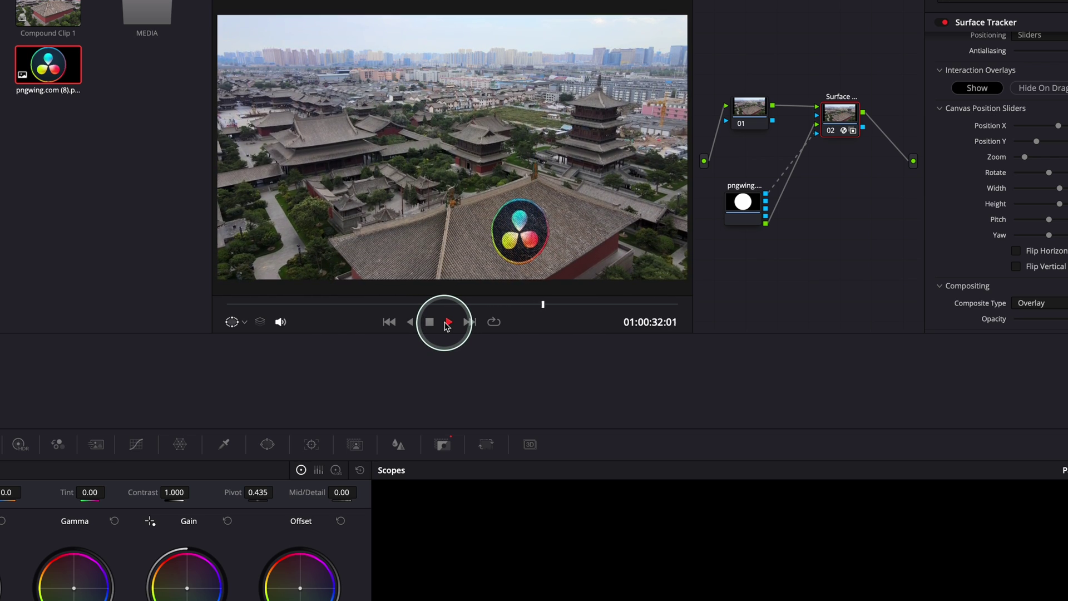
drag(476, 304, 467, 309)
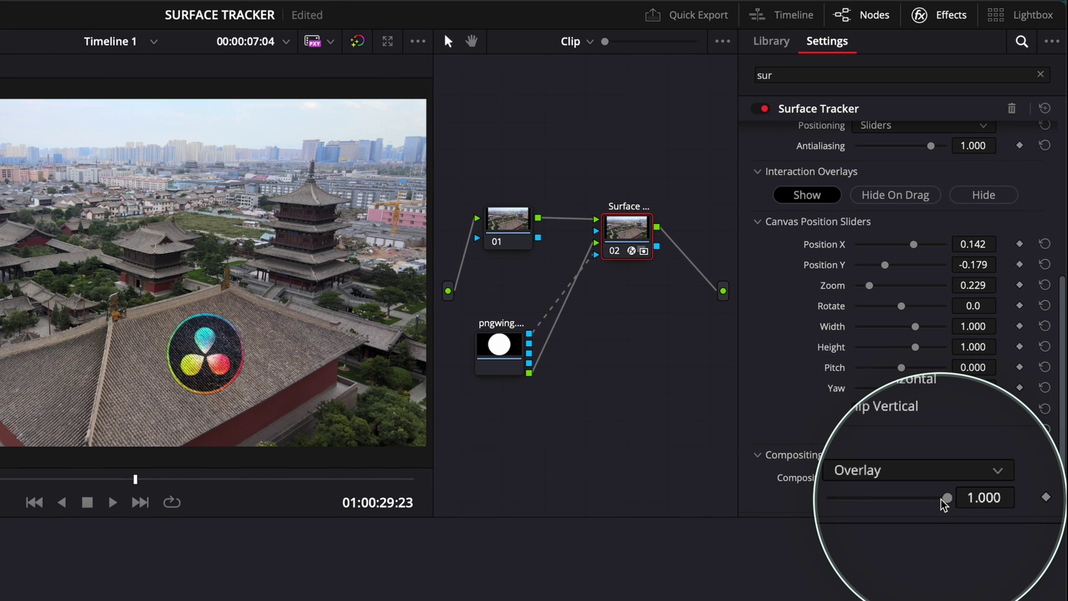
drag(946, 498, 927, 499)
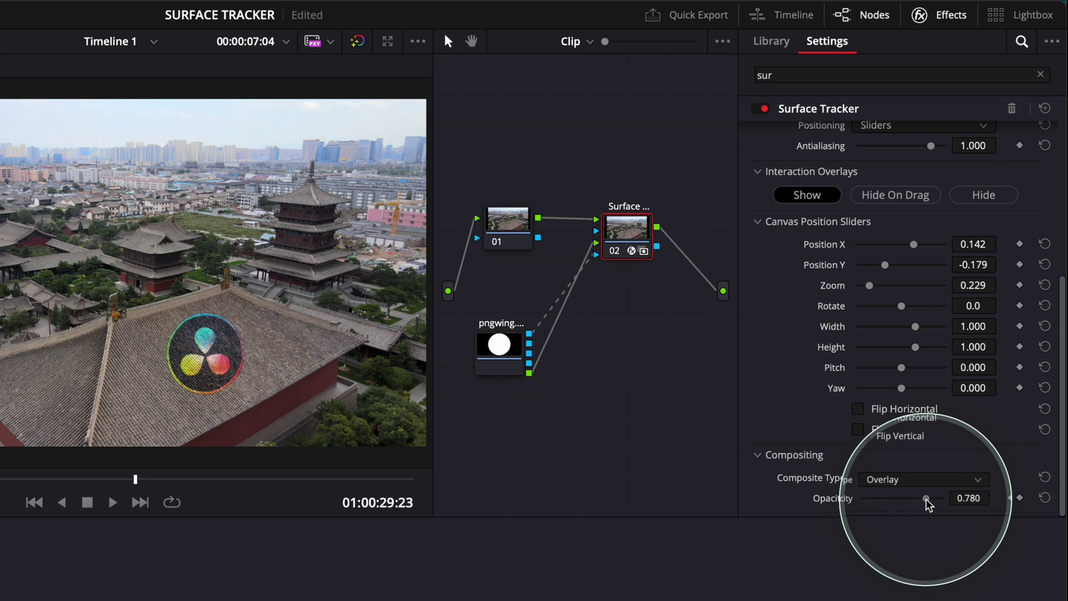